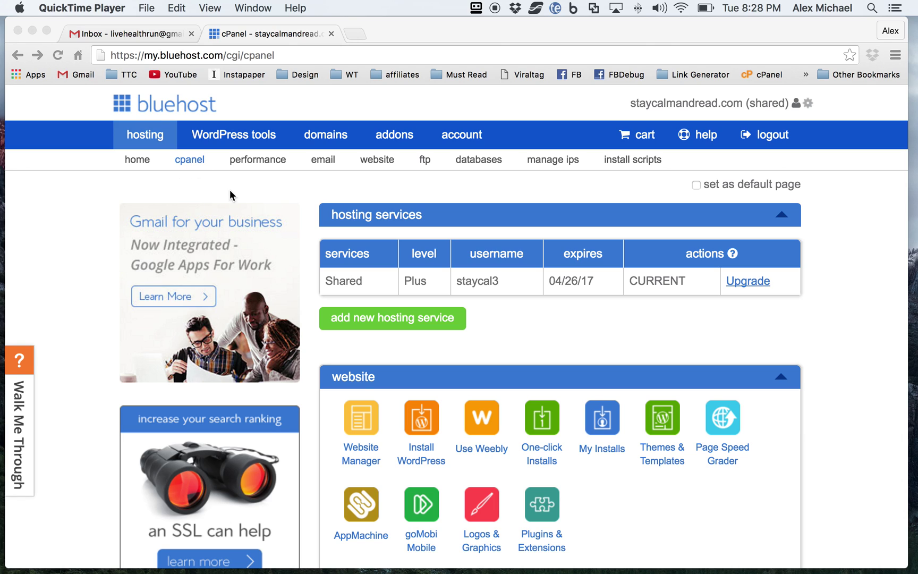
Step: Launch the WordPress installer and begin the do-it-yourself install
left_click(190, 161)
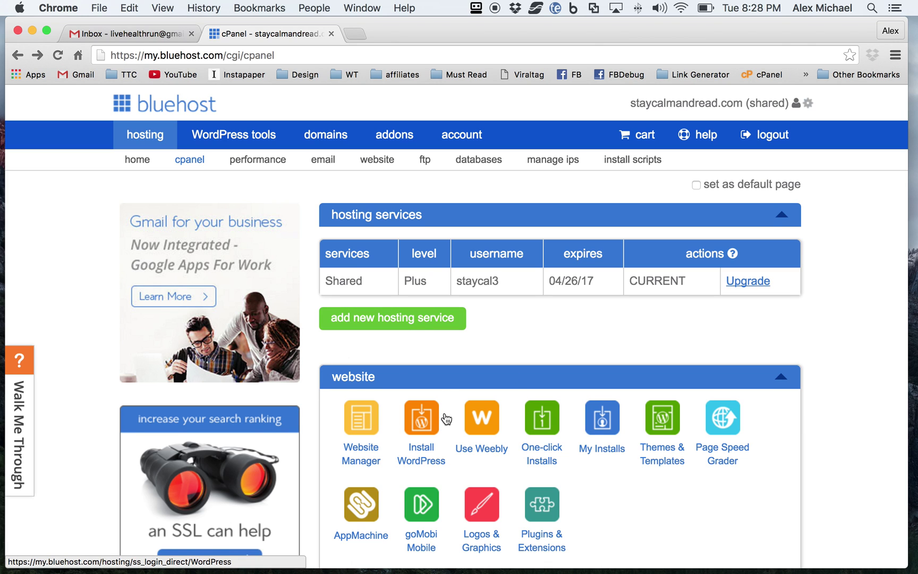
scroll(445, 414, "down", 3)
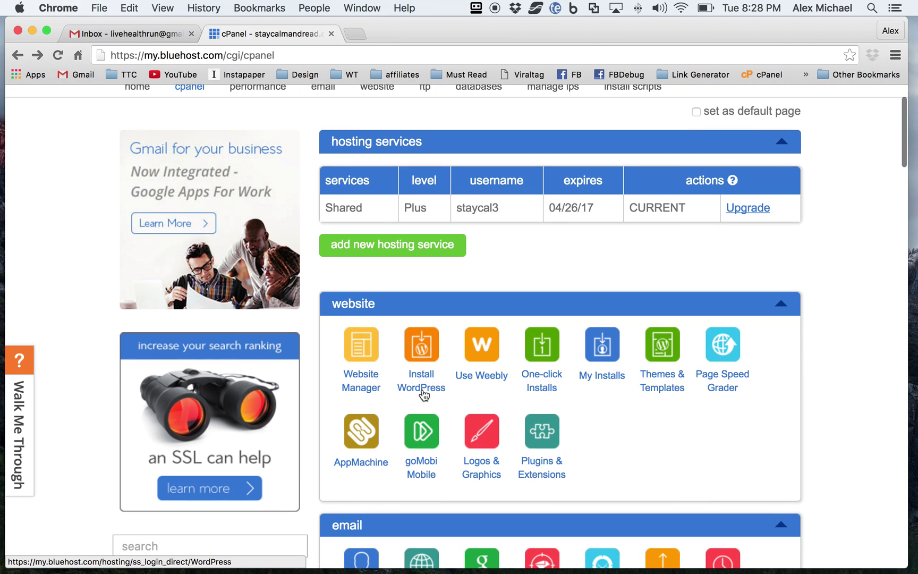
left_click(422, 353)
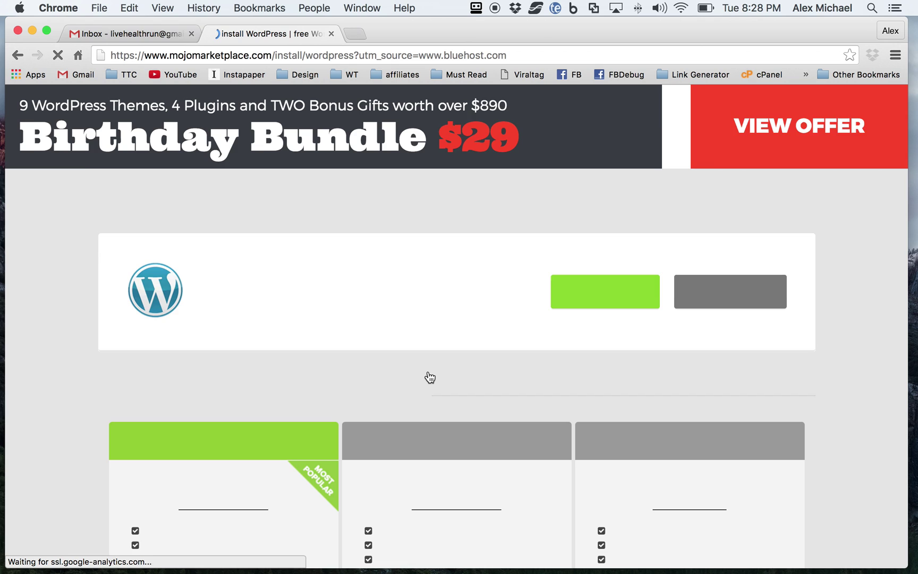
scroll(371, 349, "down", 4)
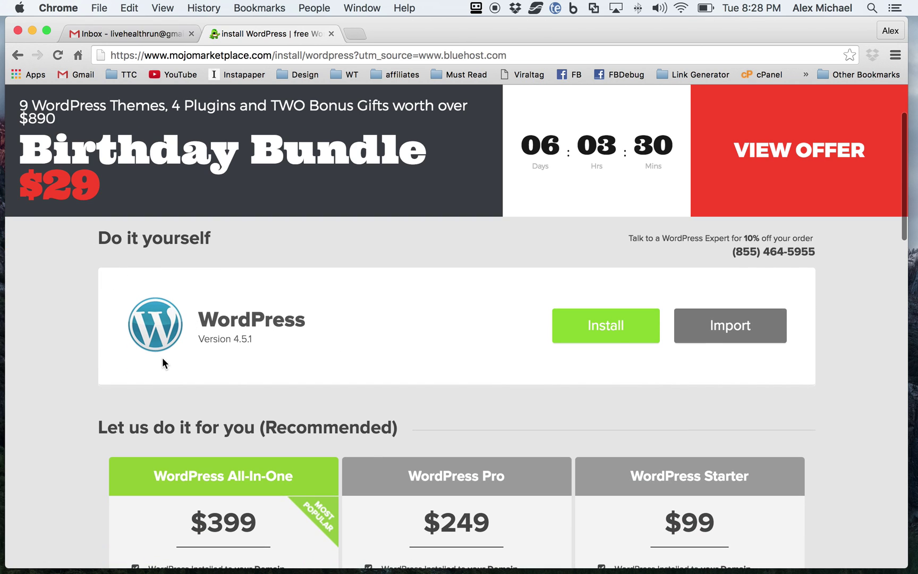
left_click(617, 330)
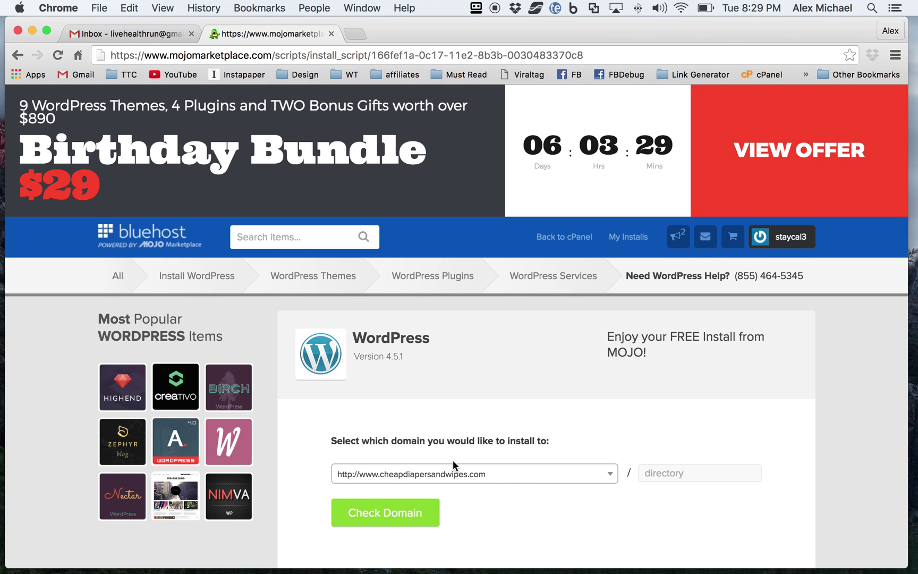
scroll(433, 447, "down", 2)
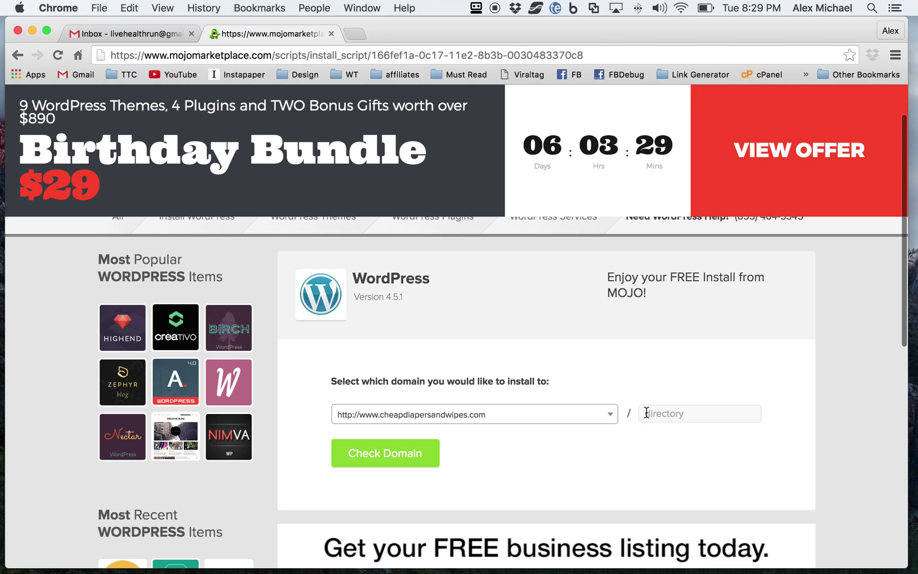
left_click(681, 412)
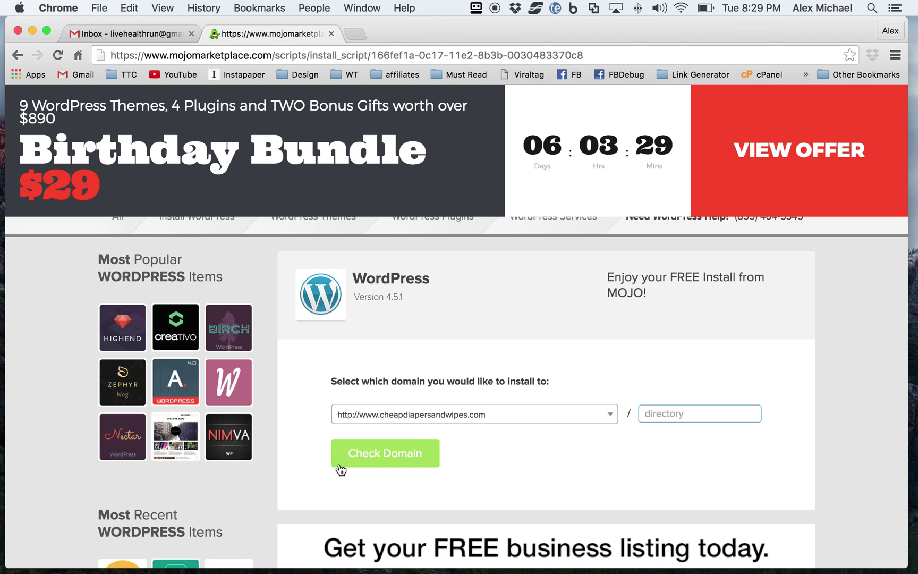
left_click(386, 460)
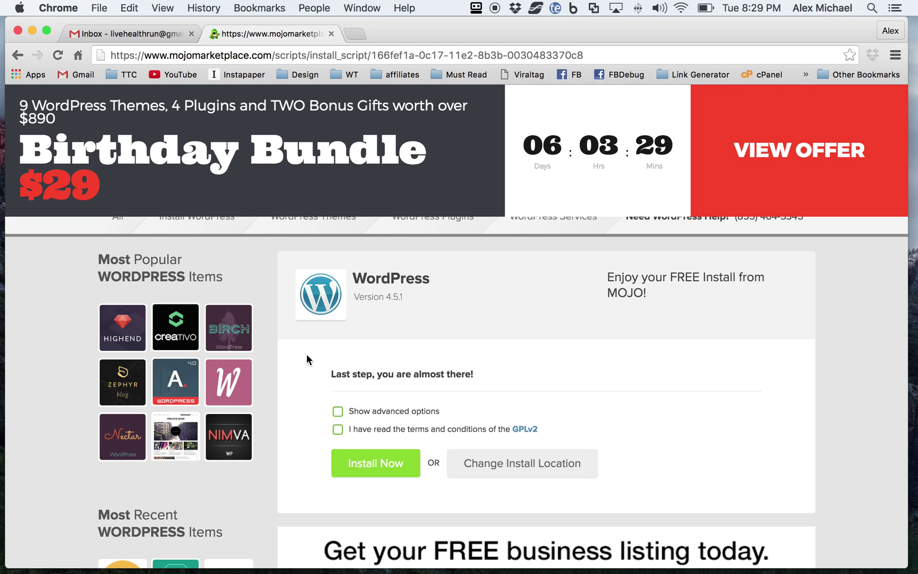
Step: Under advanced options, set the site title to 'Cheap Diapers and Wipes' and enter the admin username
left_click(338, 411)
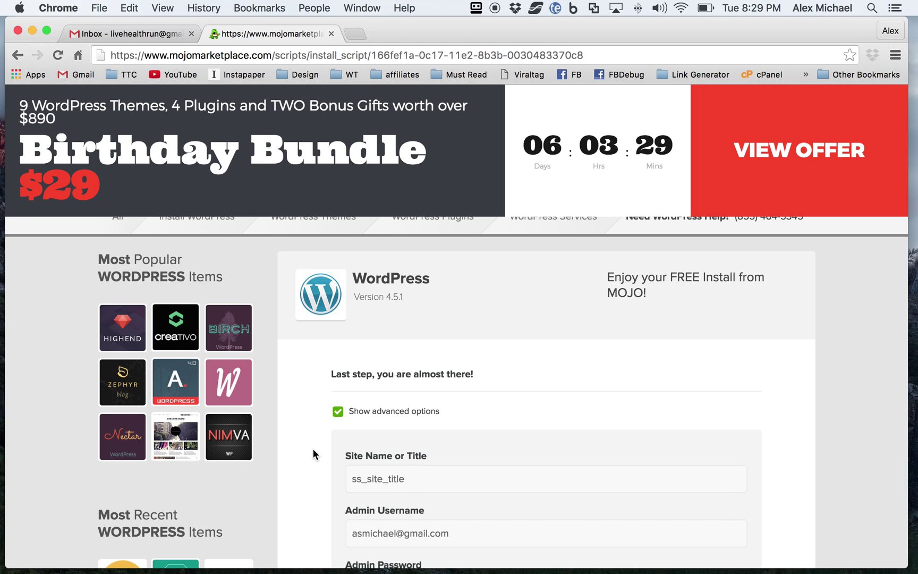
scroll(328, 439, "down", 5)
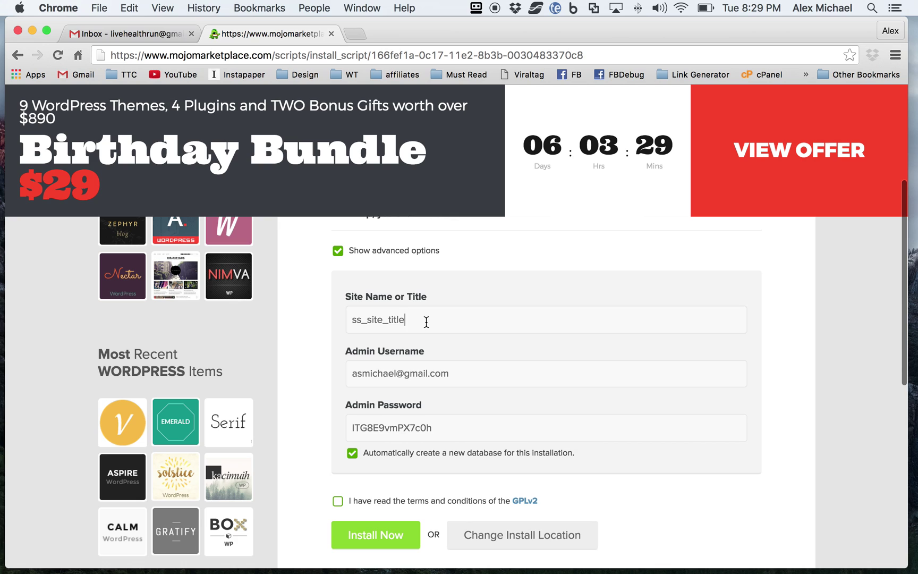
double_click(426, 321)
type("Cheap")
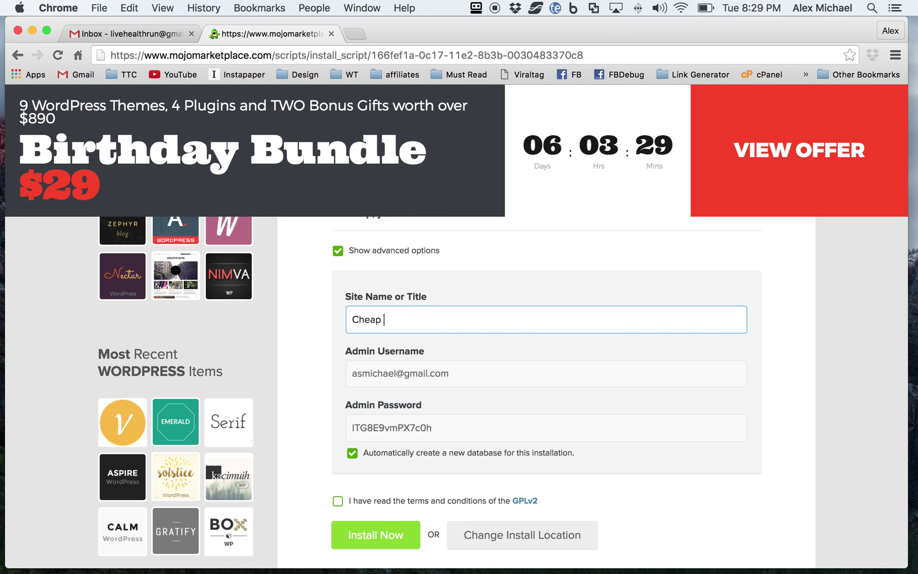
type(" Diapers and Wipes")
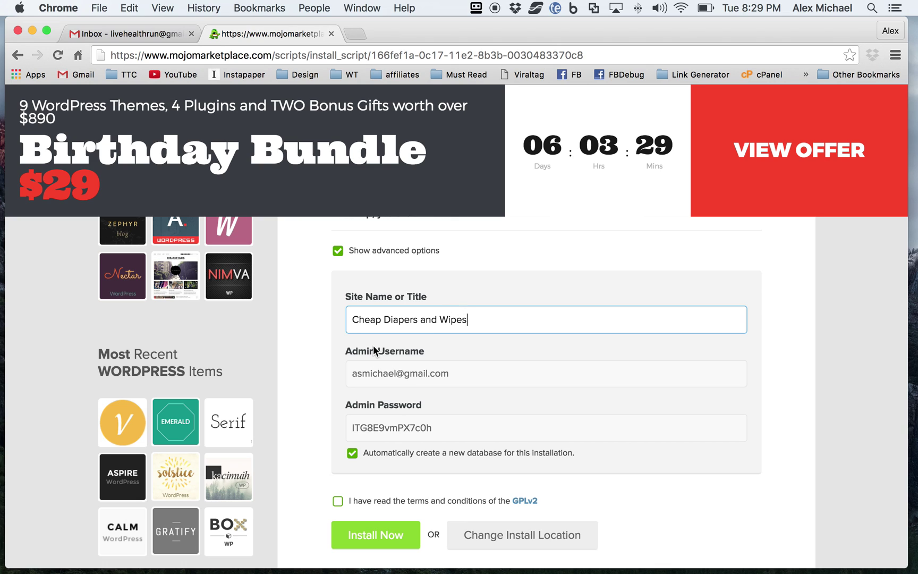
left_click_drag(456, 374, 299, 365)
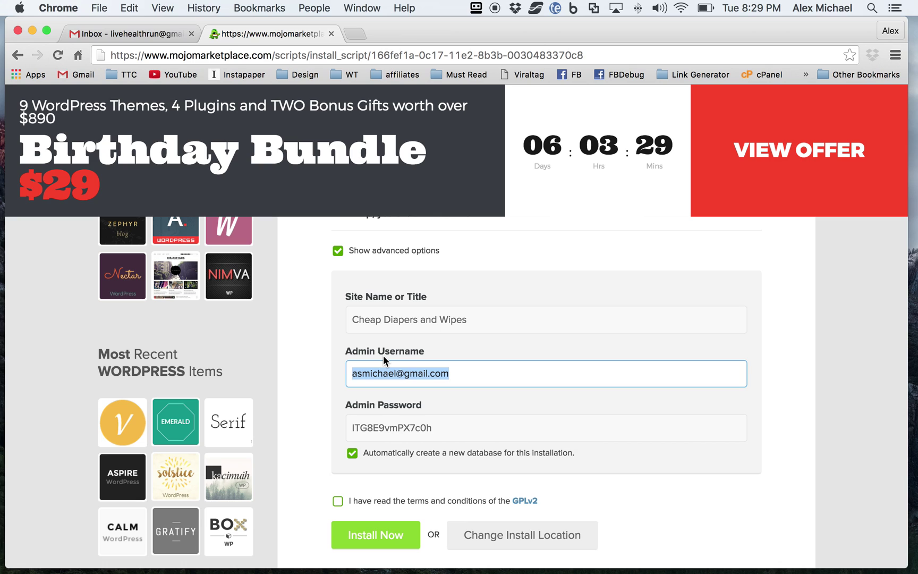
type("em")
key("BackSpace")
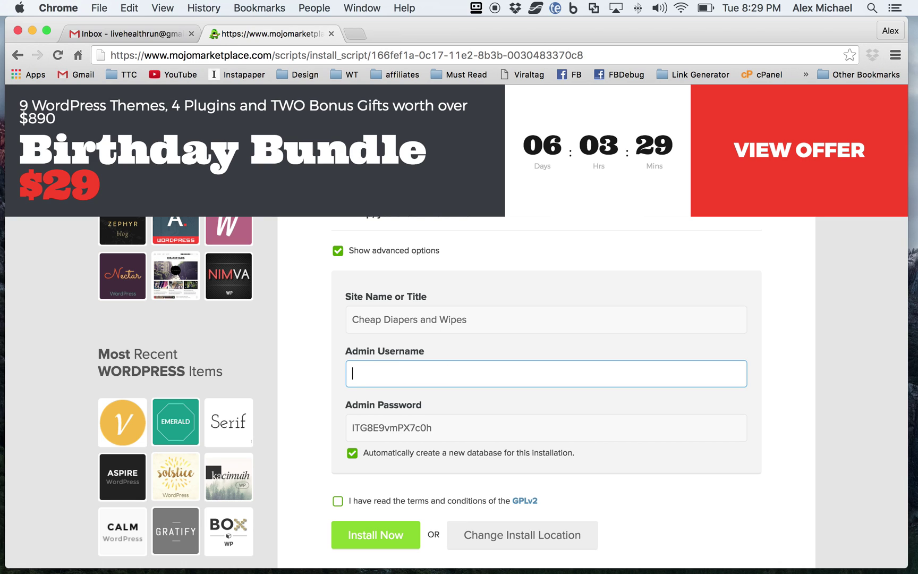
type("cheapdis")
type("pers")
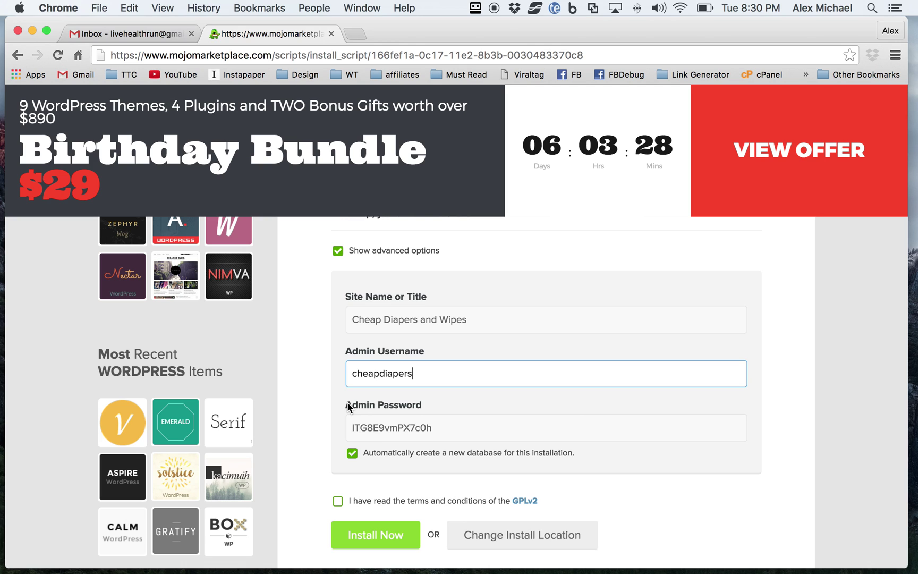
Step: Select the generated admin password, accept the GPLv2 terms, and submit the install
scroll(347, 402, "down", 1)
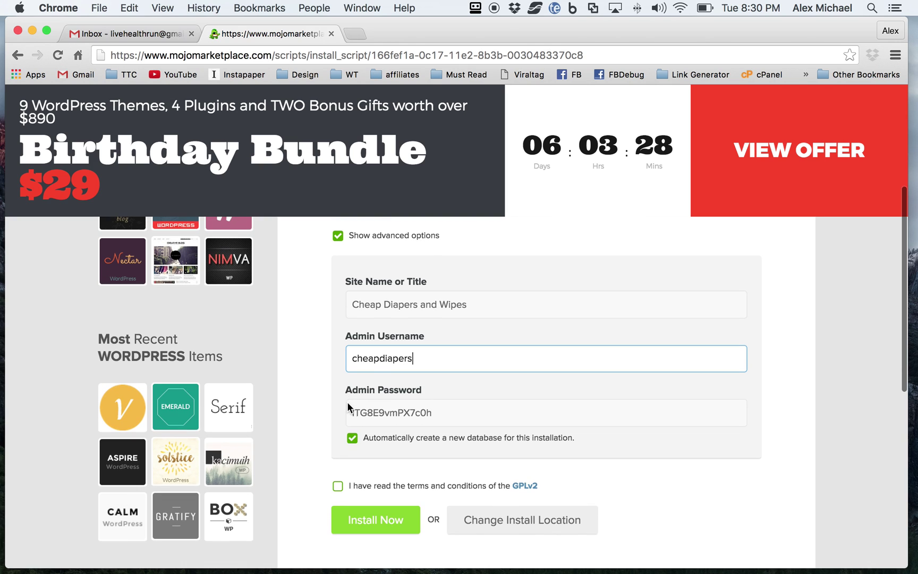
double_click(377, 415)
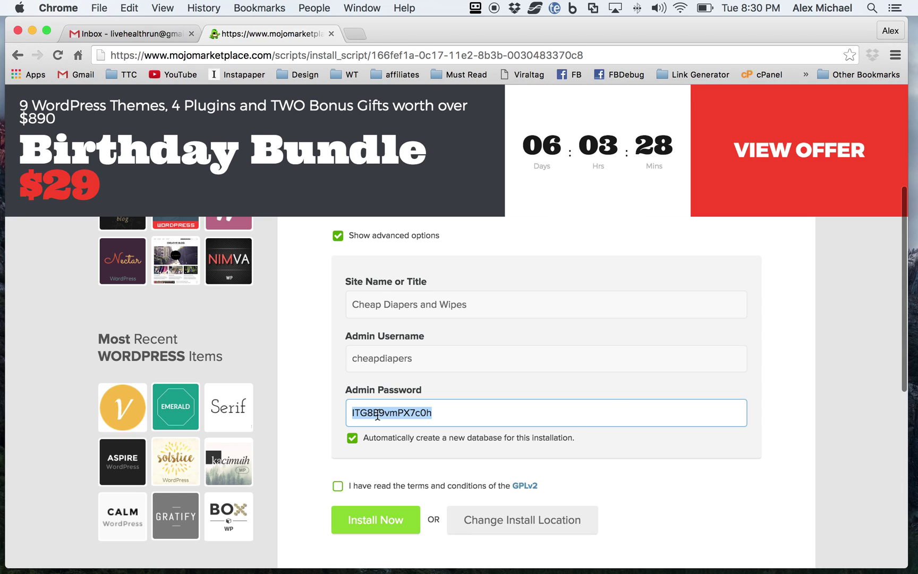
scroll(301, 444, "down", 5)
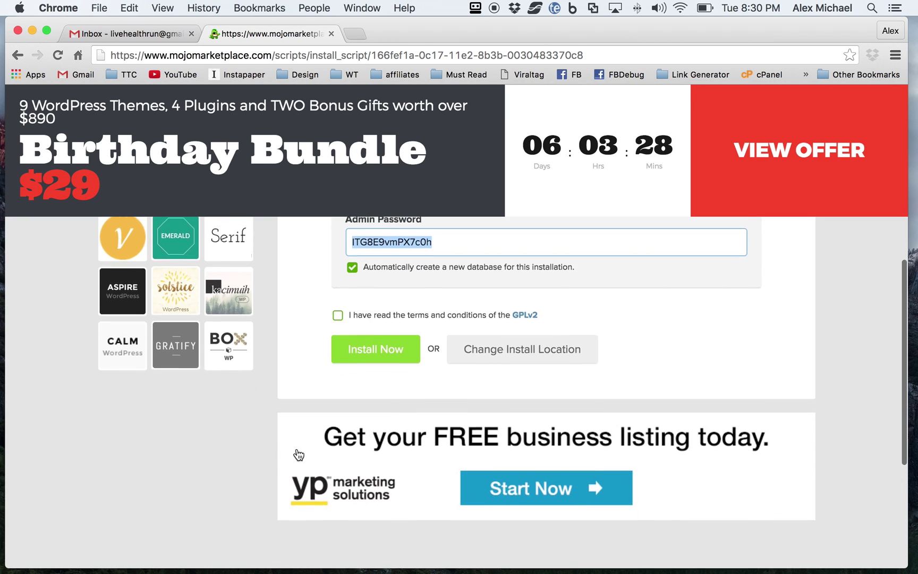
scroll(310, 378, "up", 1)
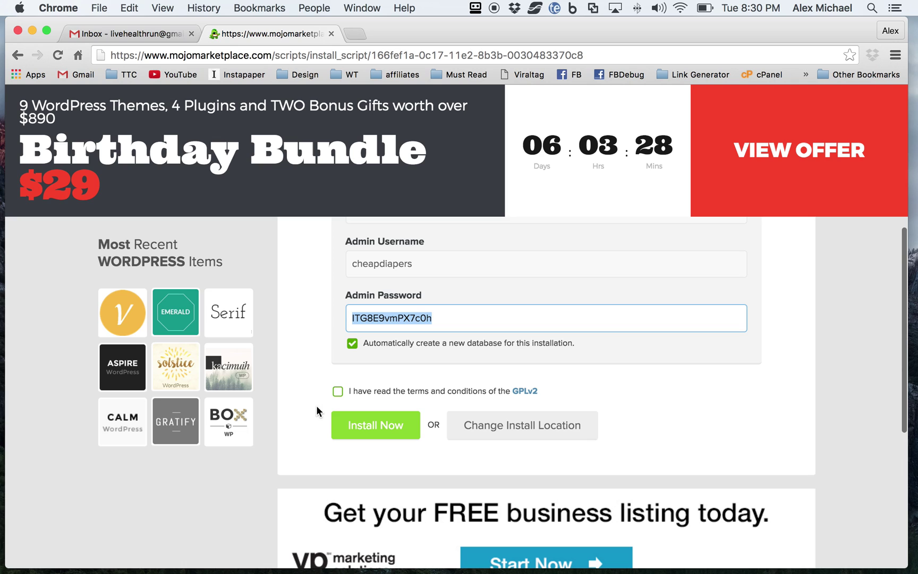
left_click(337, 391)
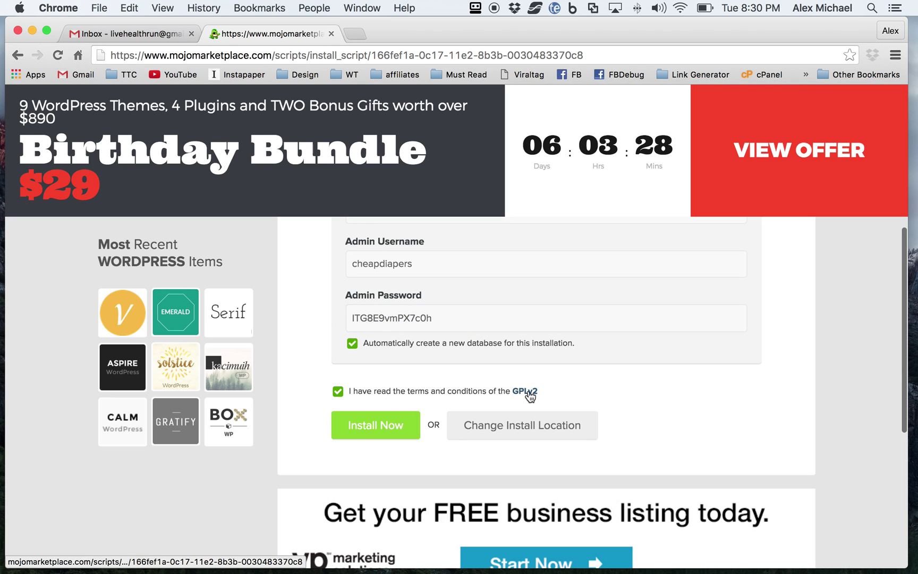
left_click(361, 427)
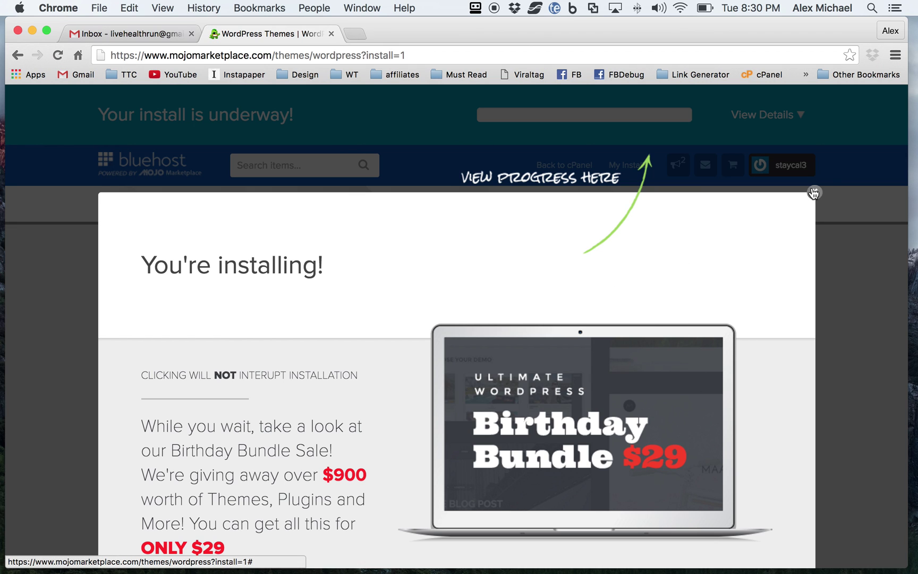
Step: Dismiss the installing overlay and follow the progress details until installation completes
left_click(814, 193)
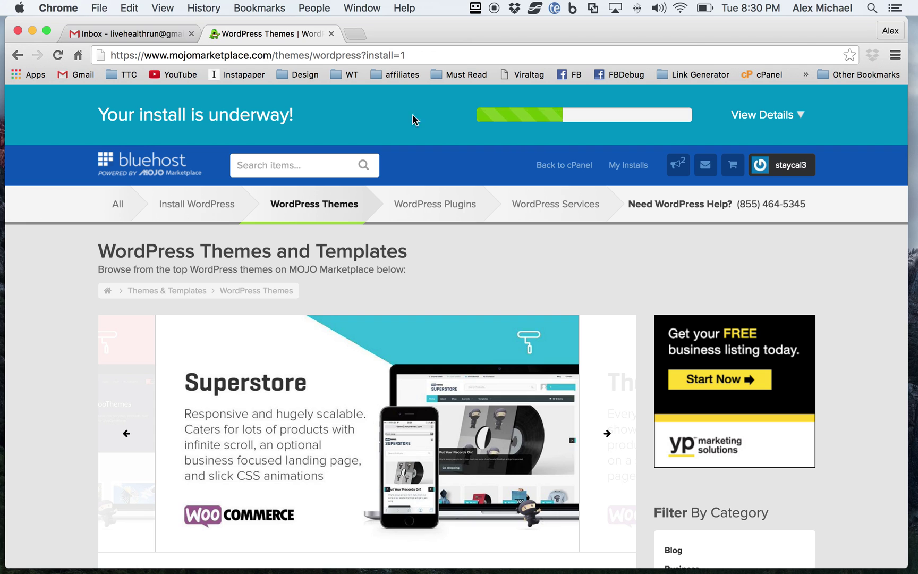
left_click(779, 116)
mouse_move(585, 225)
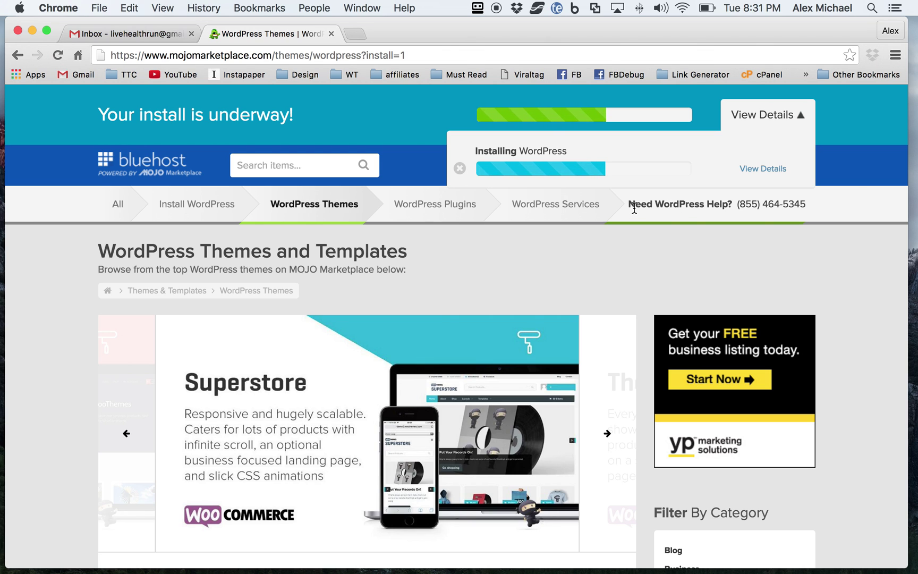
mouse_move(617, 209)
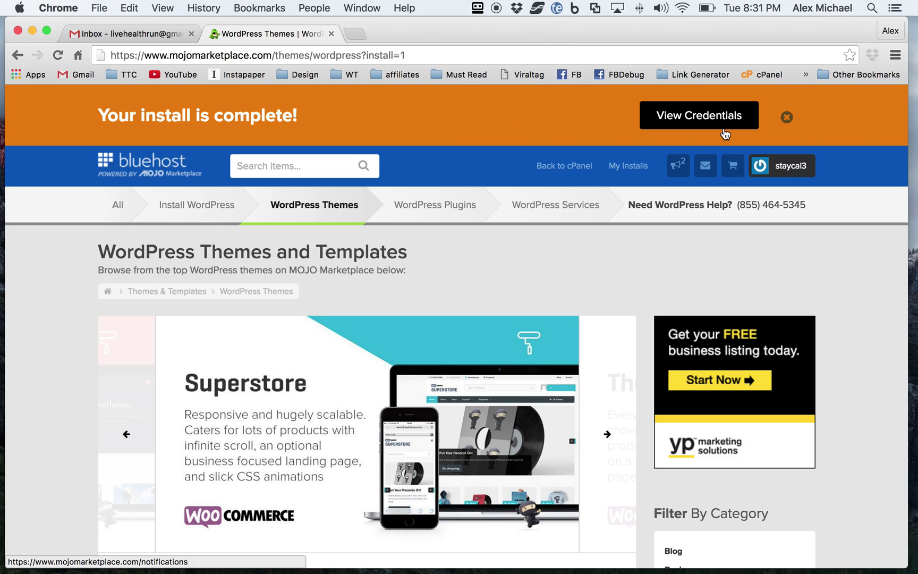
Step: View the login credentials, then enter cheapdiapersandwipes.com/wp-admin in a new tab
left_click(739, 117)
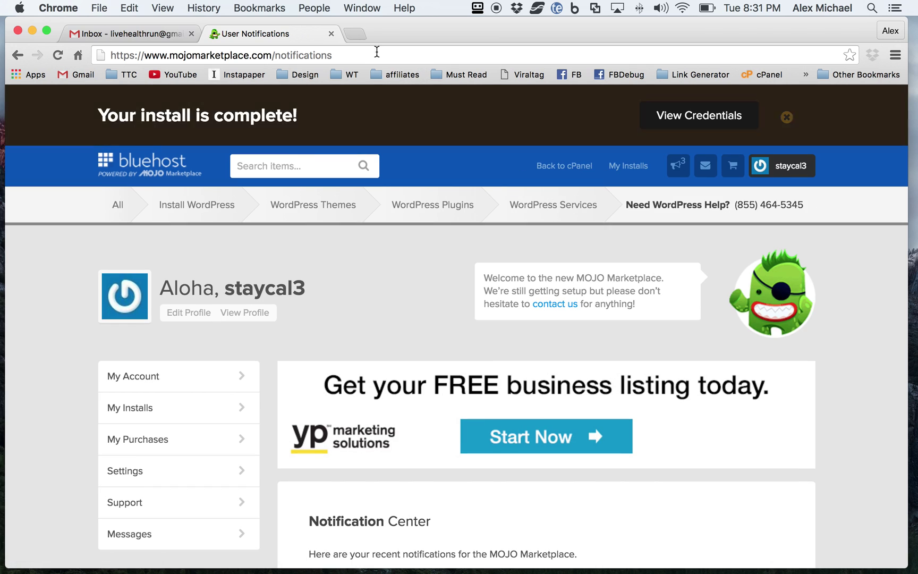
left_click(354, 33)
type("cheape")
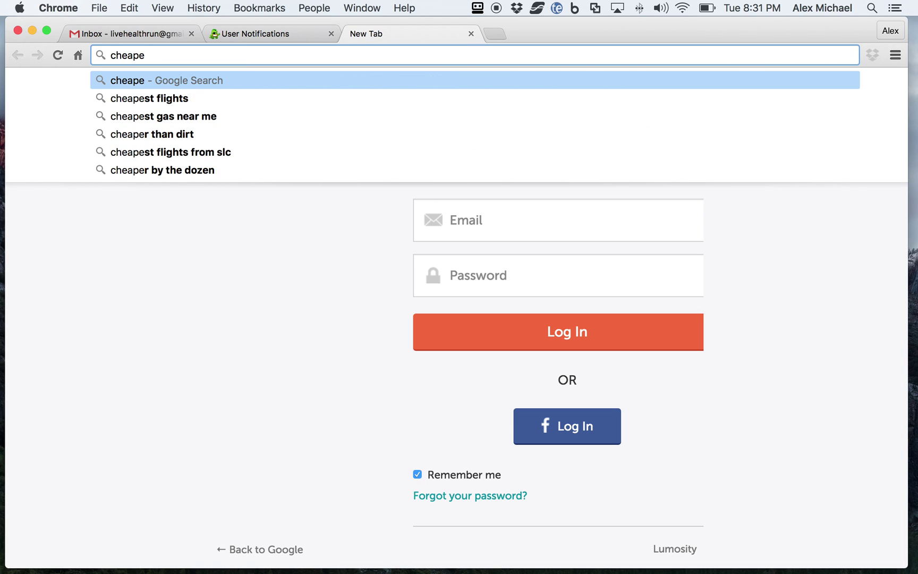
key("BackSpace")
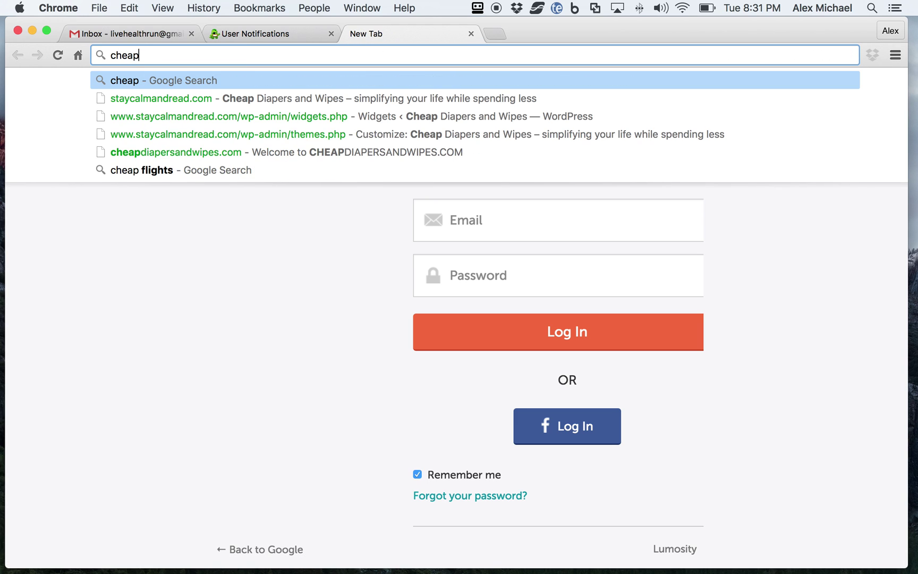
type("di")
key("Right")
type("/")
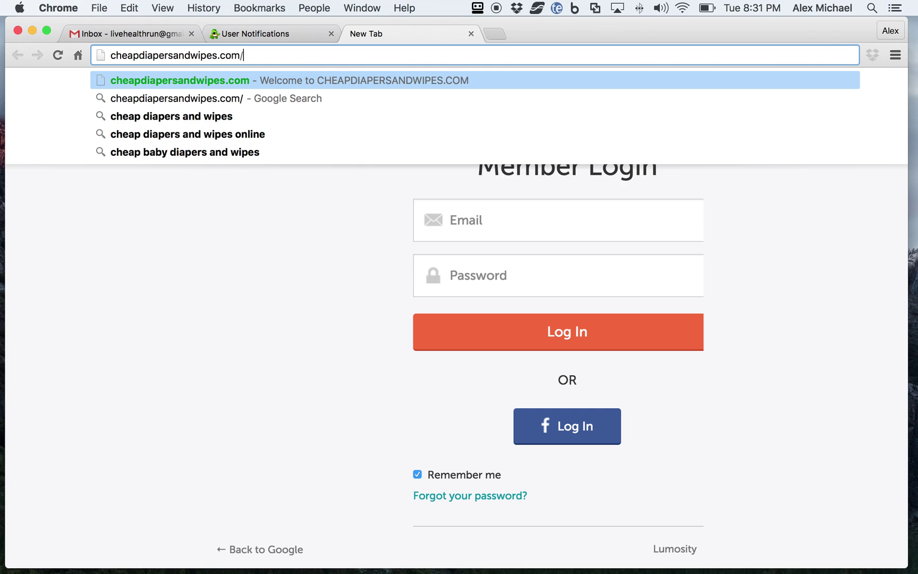
type("wp-admin")
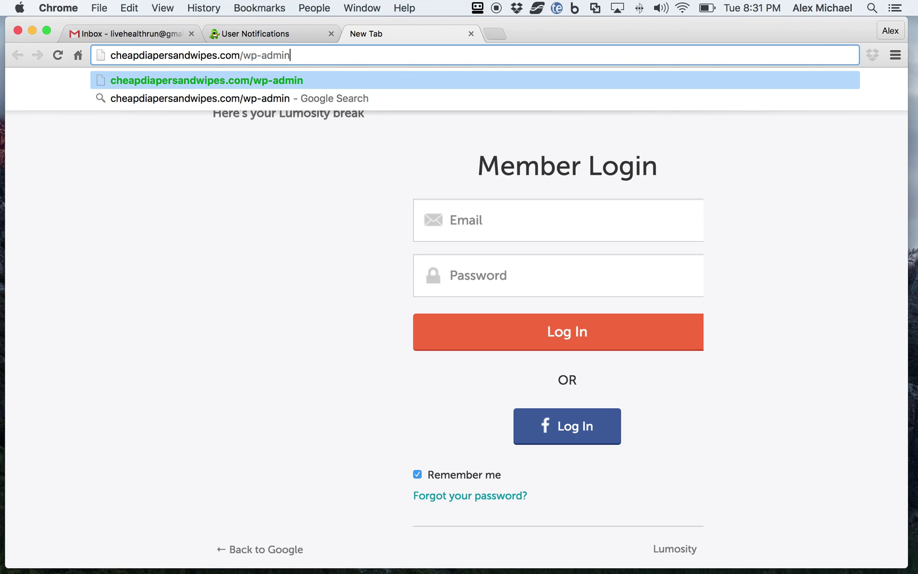
Step: Load wp-admin and log in with the admin username and the pasted password
key("Return")
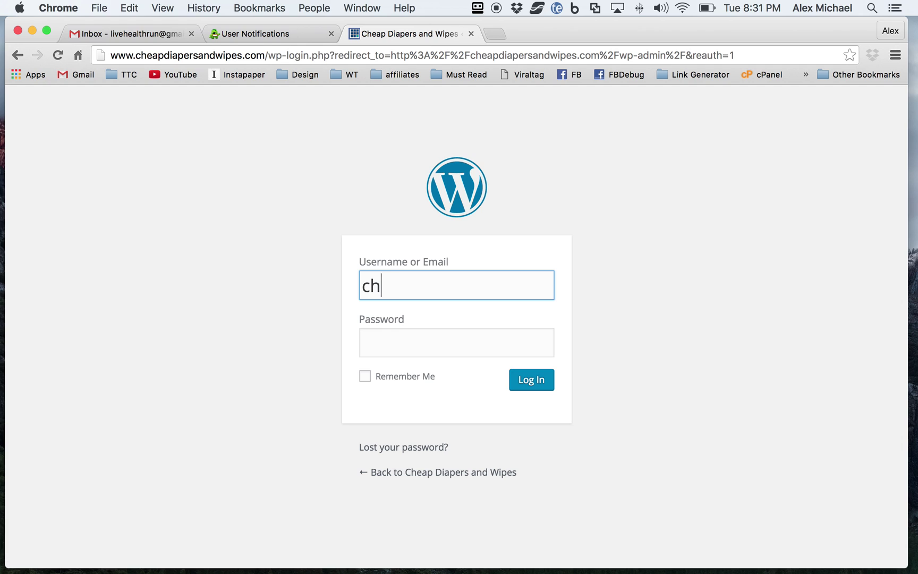
type("eapdi")
type("apers")
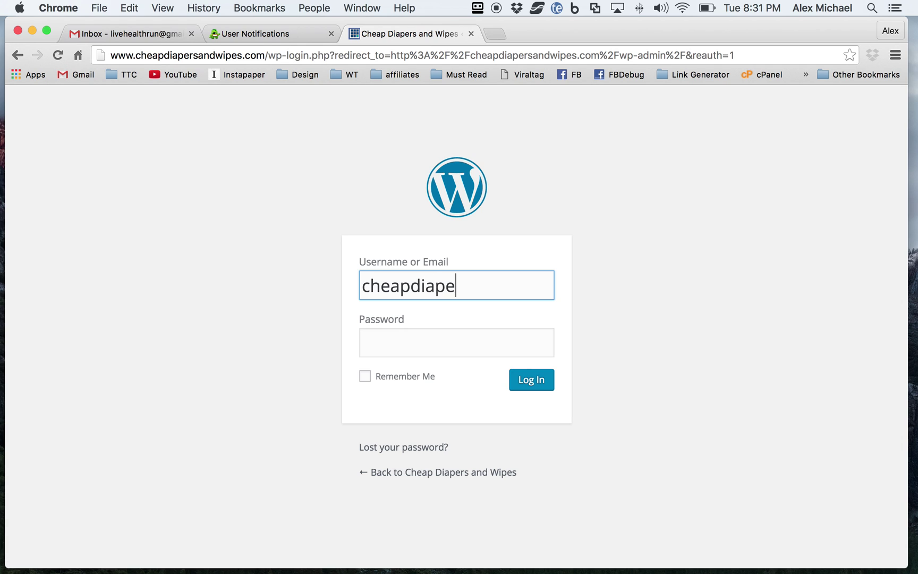
left_click(386, 351)
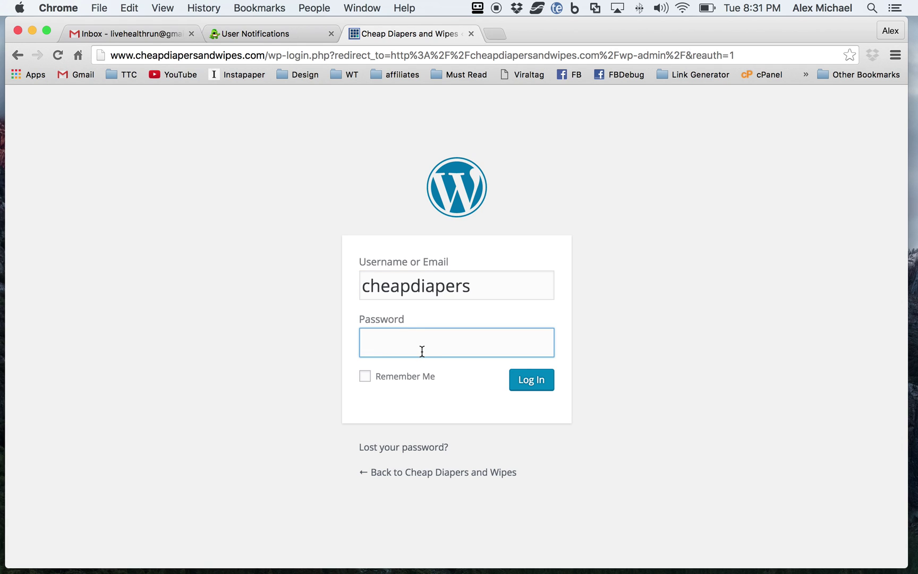
key("super+v")
left_click(538, 385)
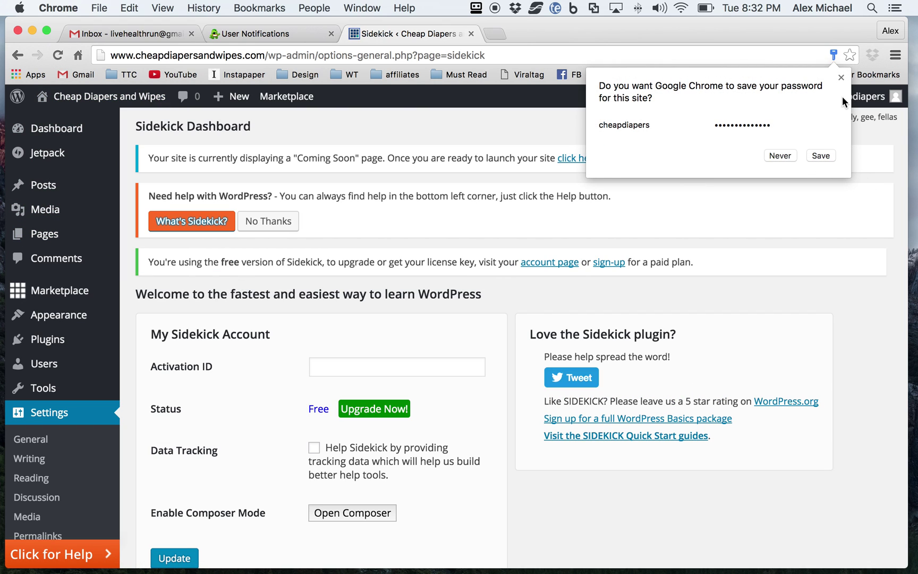
Step: Decline saving the password and open the live site in a new tab
left_click(842, 79)
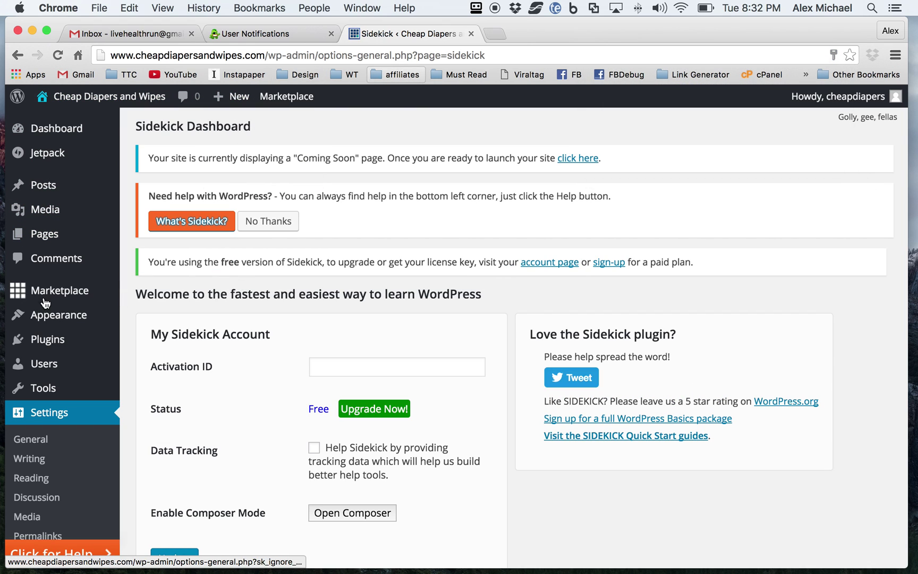
left_click(85, 101, "super")
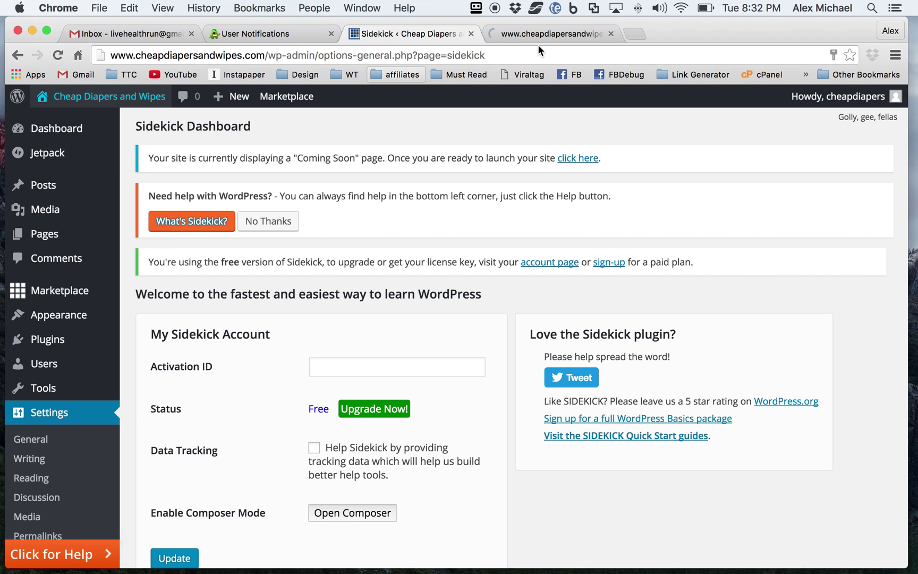
Step: Switch to the site's tab and review the Cheap Diapers and Wipes homepage
left_click(548, 33)
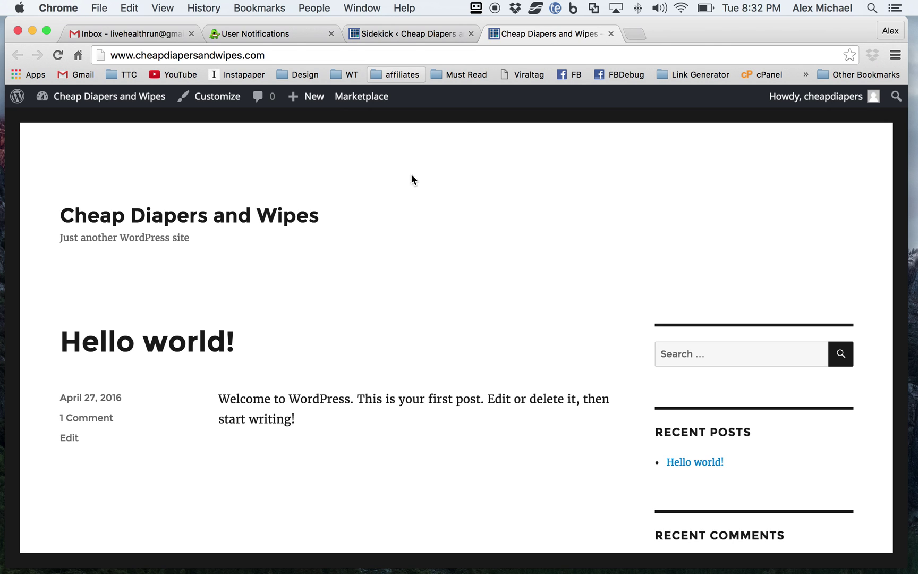
scroll(412, 179, "down", 15)
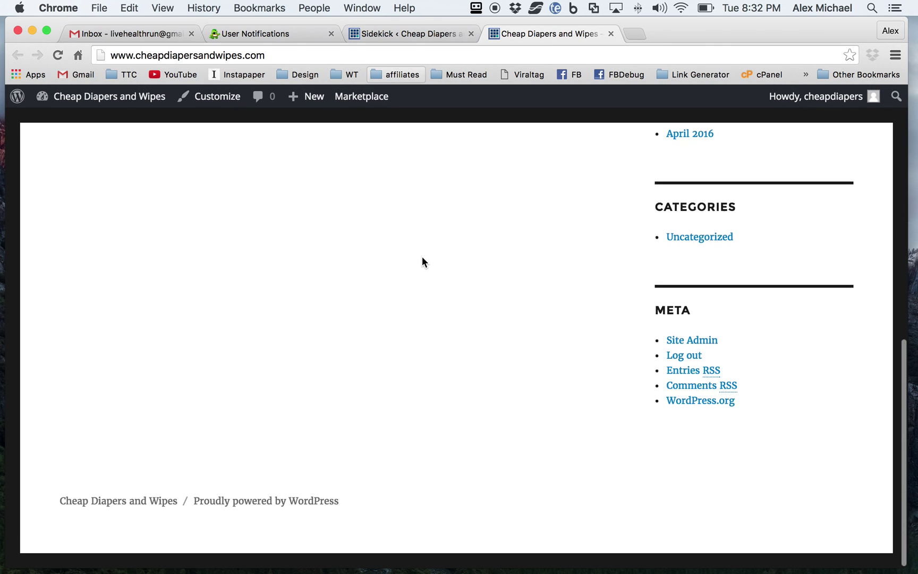
scroll(421, 257, "up", 15)
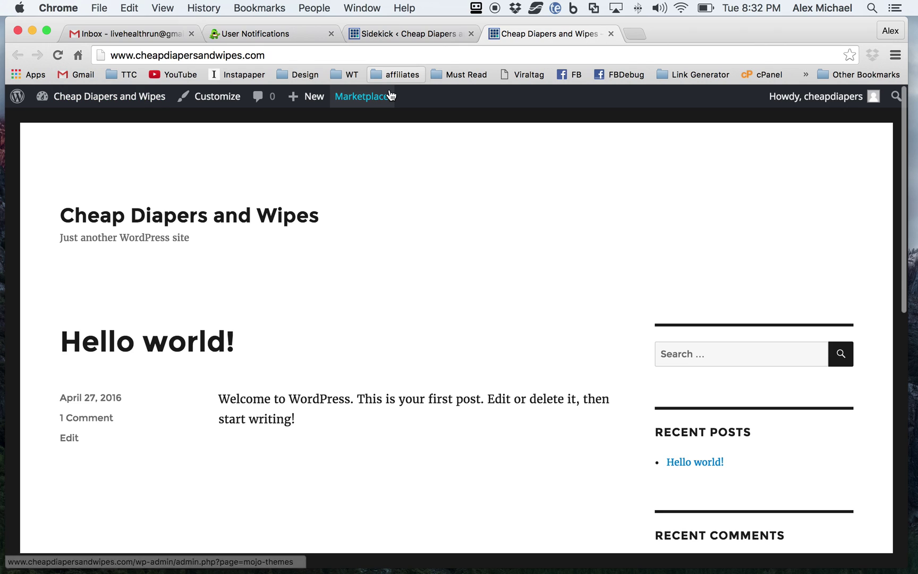